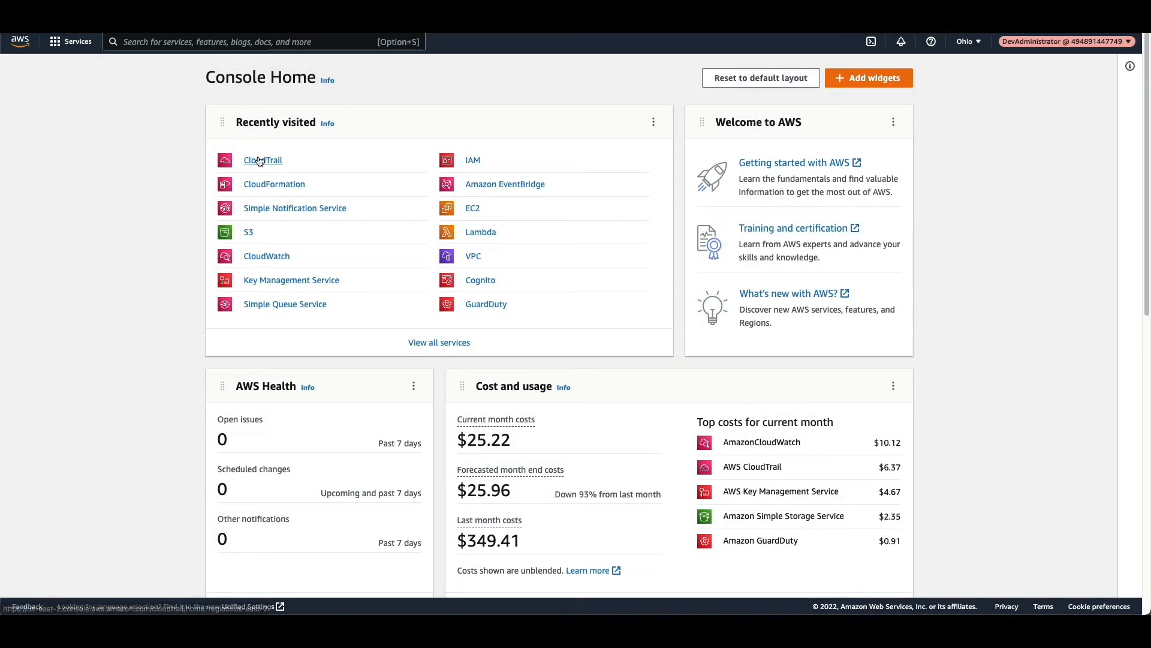
Start creating a new trail in CloudTrail and name it test-trail.
click(259, 161)
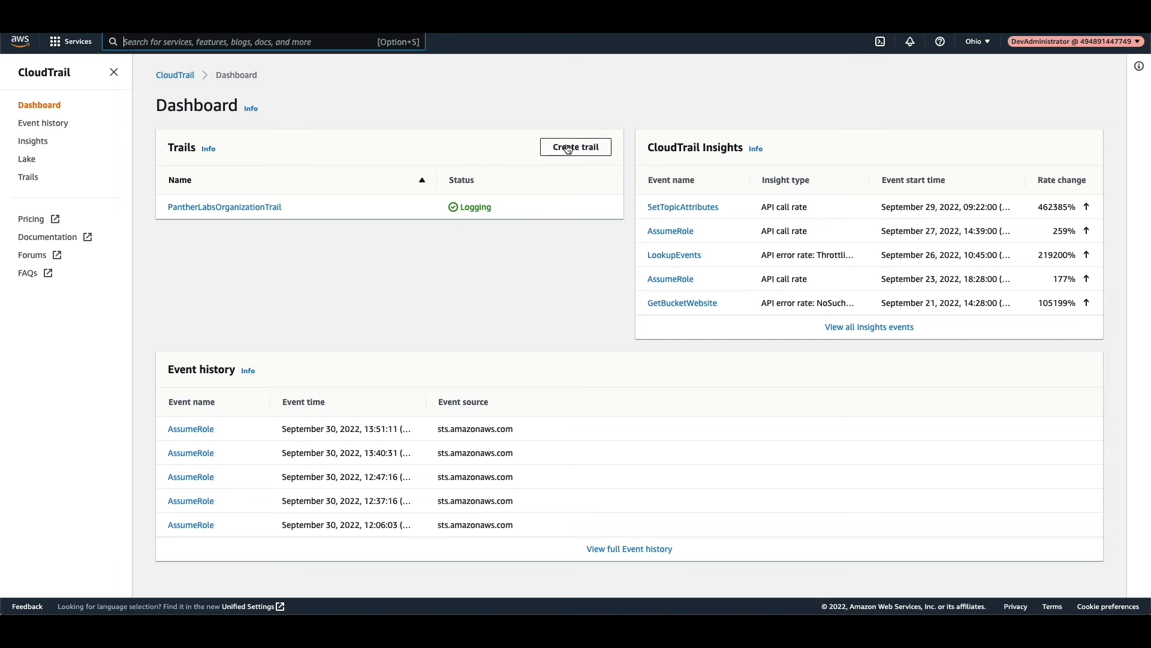
click(568, 149)
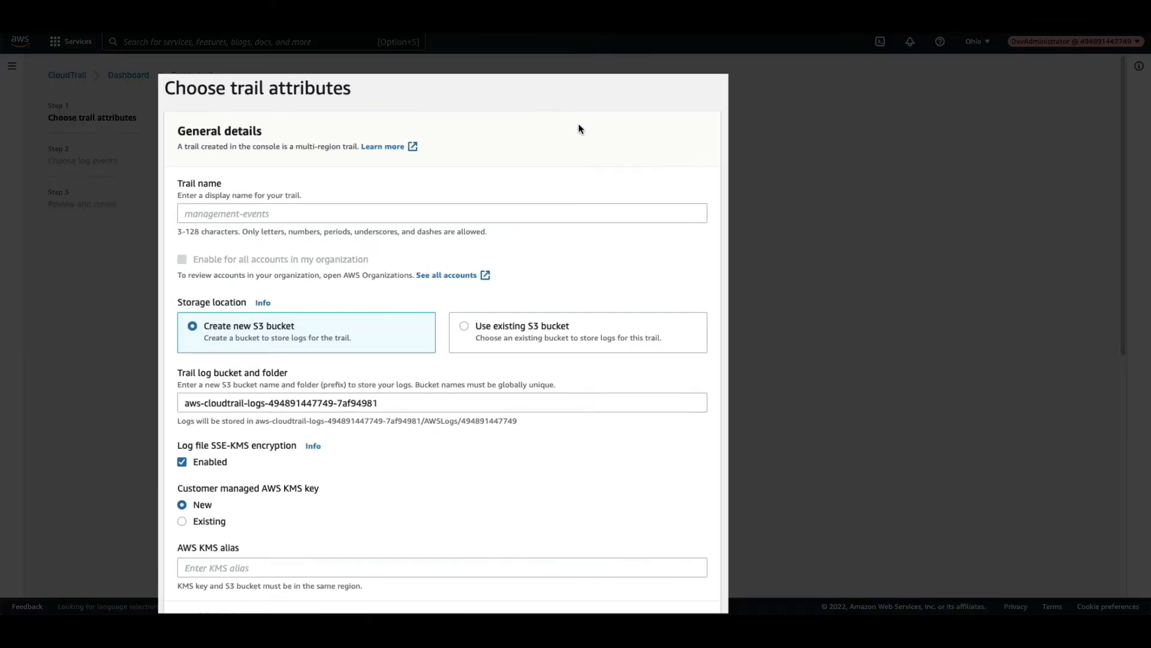
scroll(486, 188, down, 1)
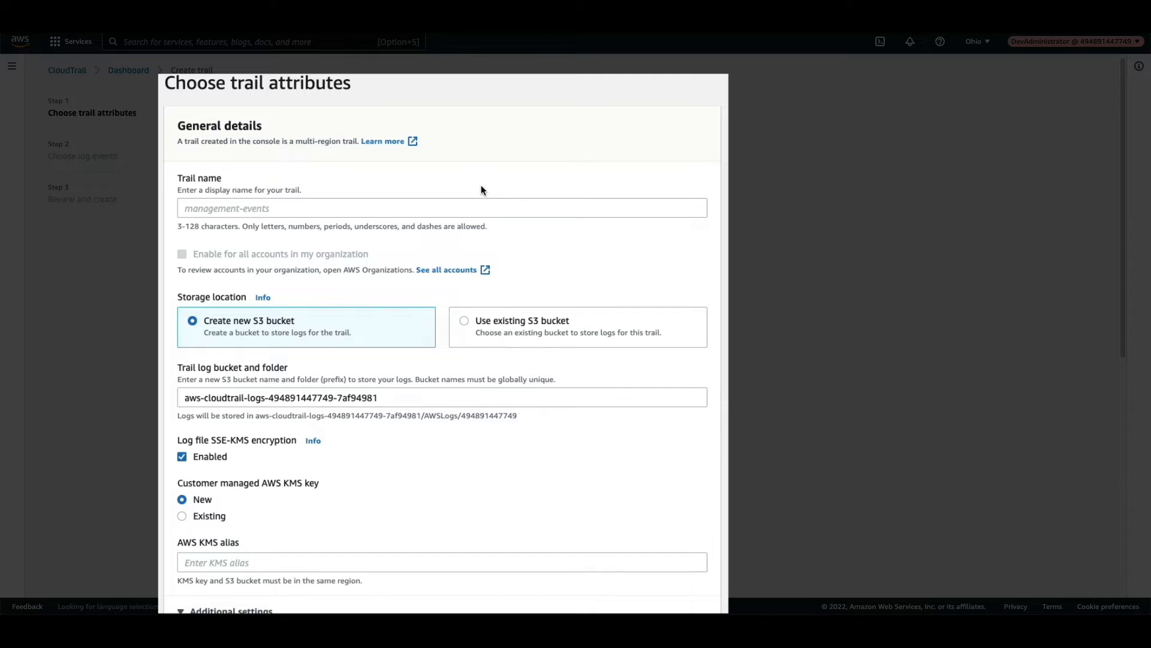
click(487, 208)
text(test-trail)
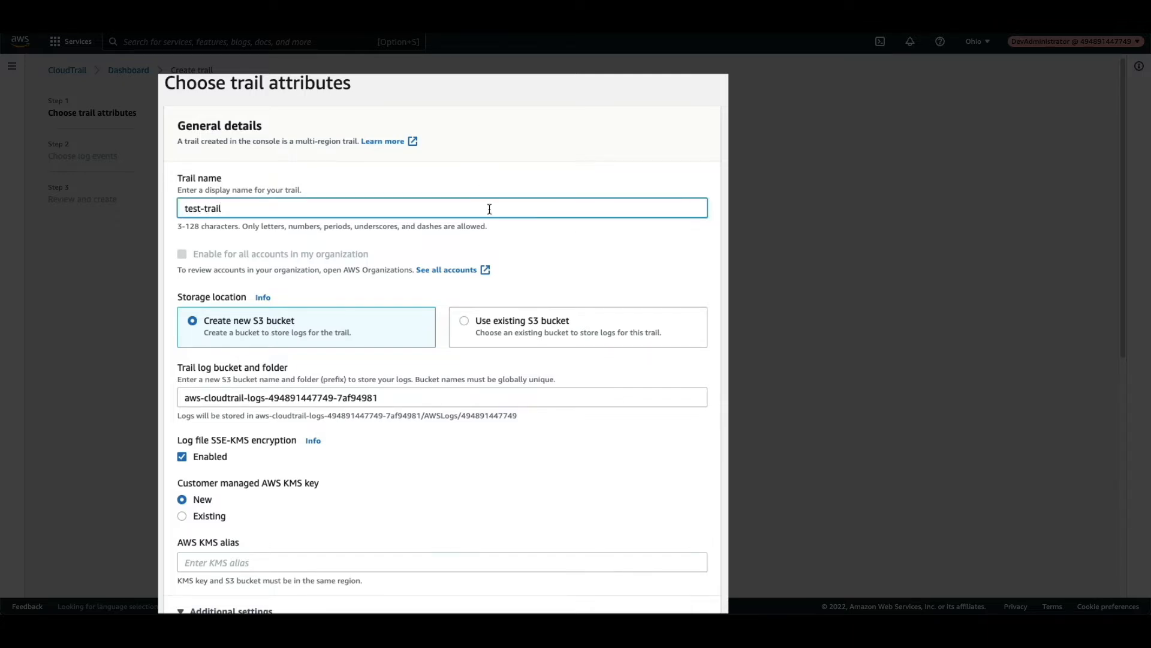
Set the trail to store its logs in the existing S3 bucket platform-wide-logs.
scroll(489, 208, down, 1)
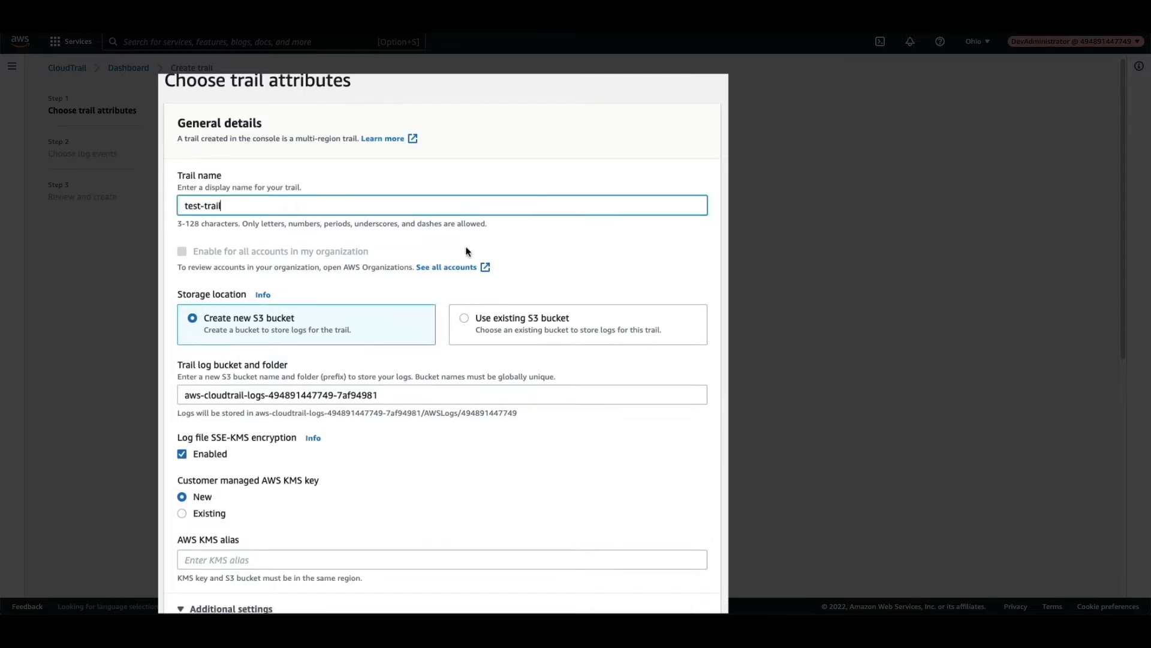
click(464, 320)
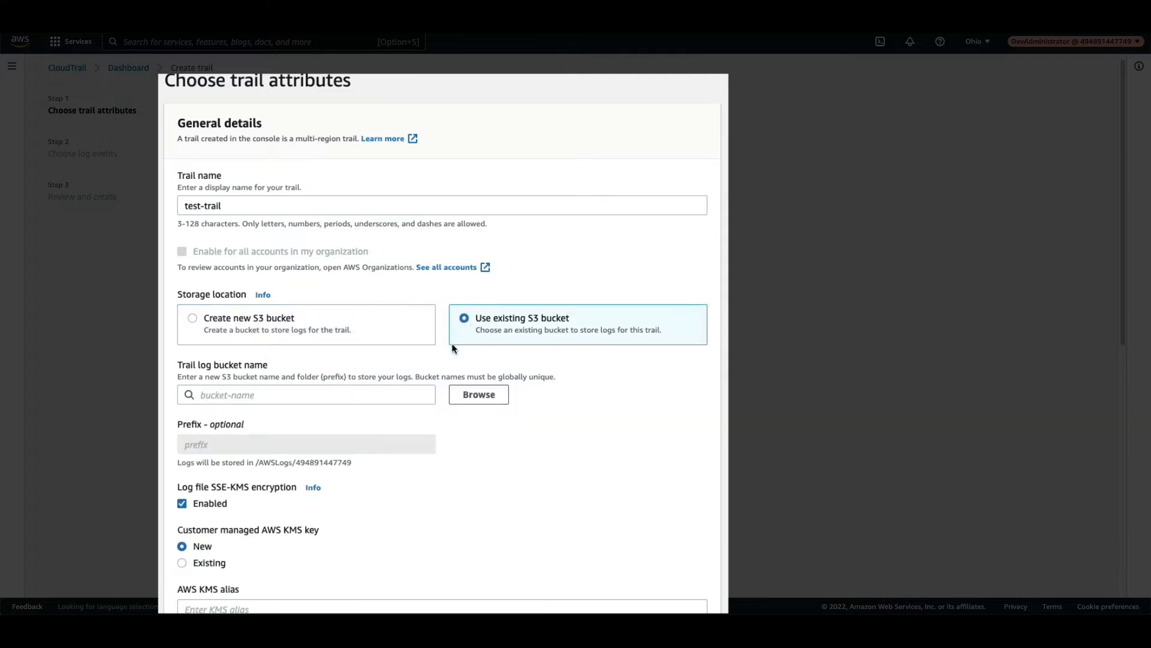
click(479, 397)
click(480, 155)
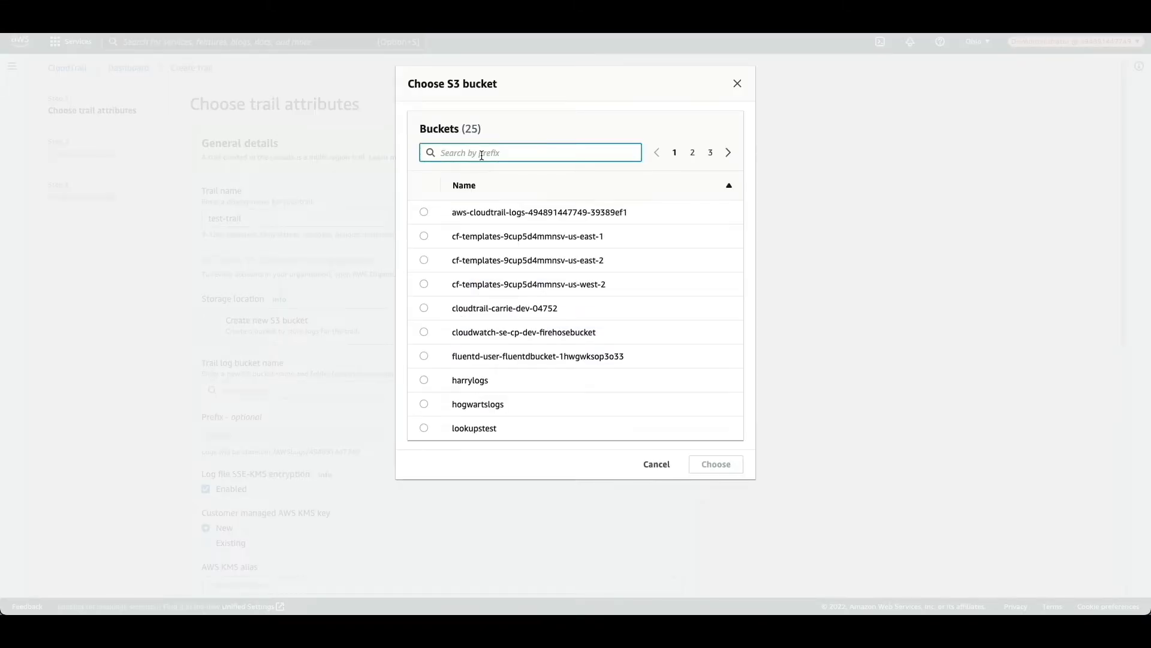
text(platform)
click(424, 212)
click(716, 248)
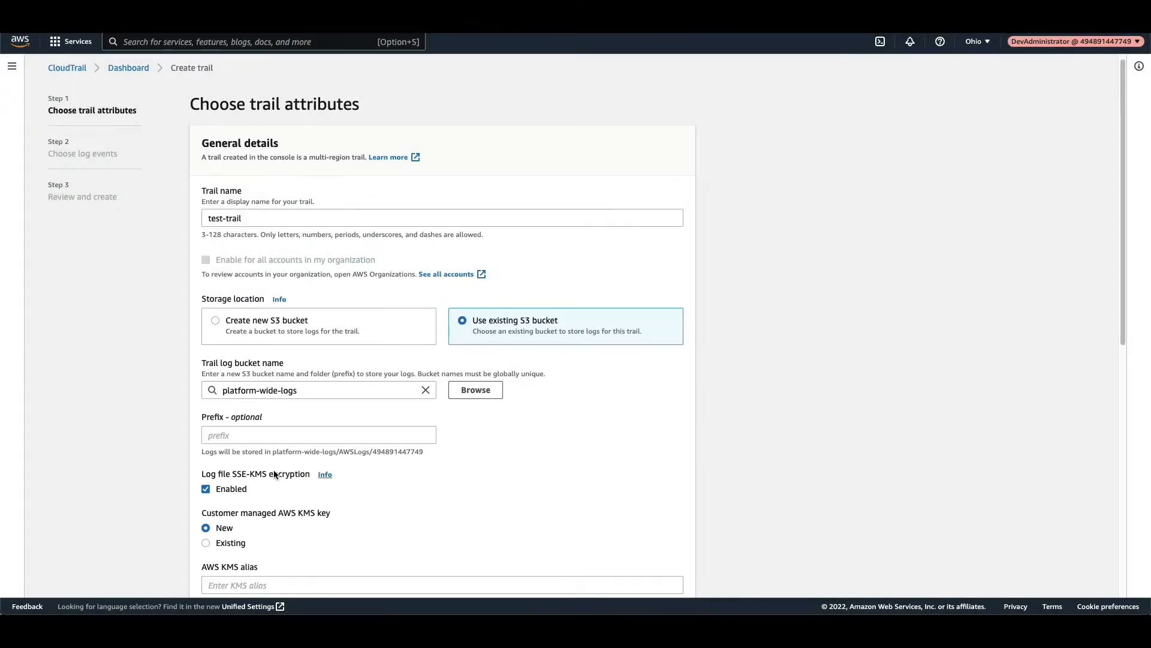
Set the new AWS KMS key's alias to test and proceed to the log event choices.
scroll(273, 469, down, 3)
click(362, 445)
text(tes)
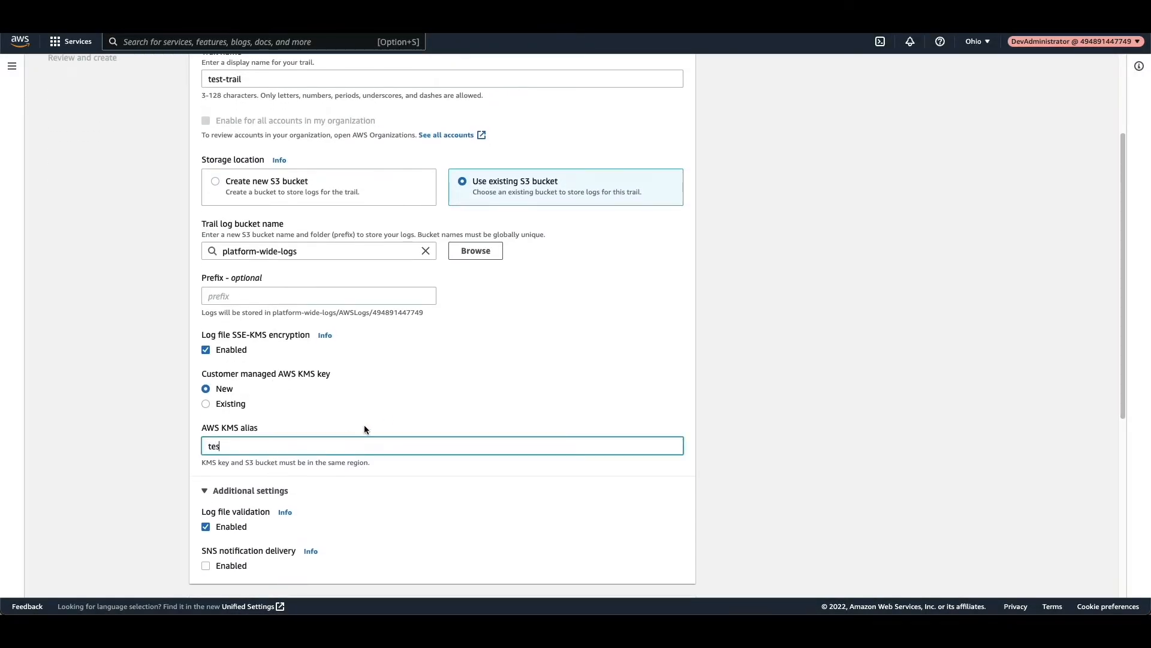
text(t)
scroll(390, 430, down, 3)
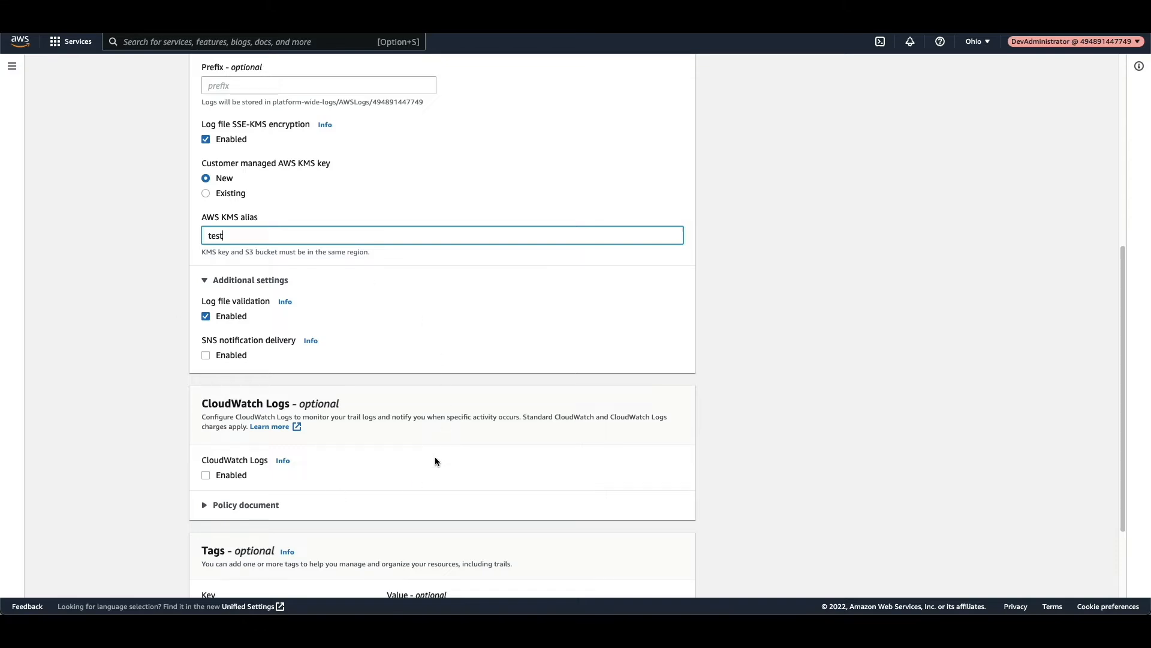
scroll(429, 445, down, 3)
click(664, 575)
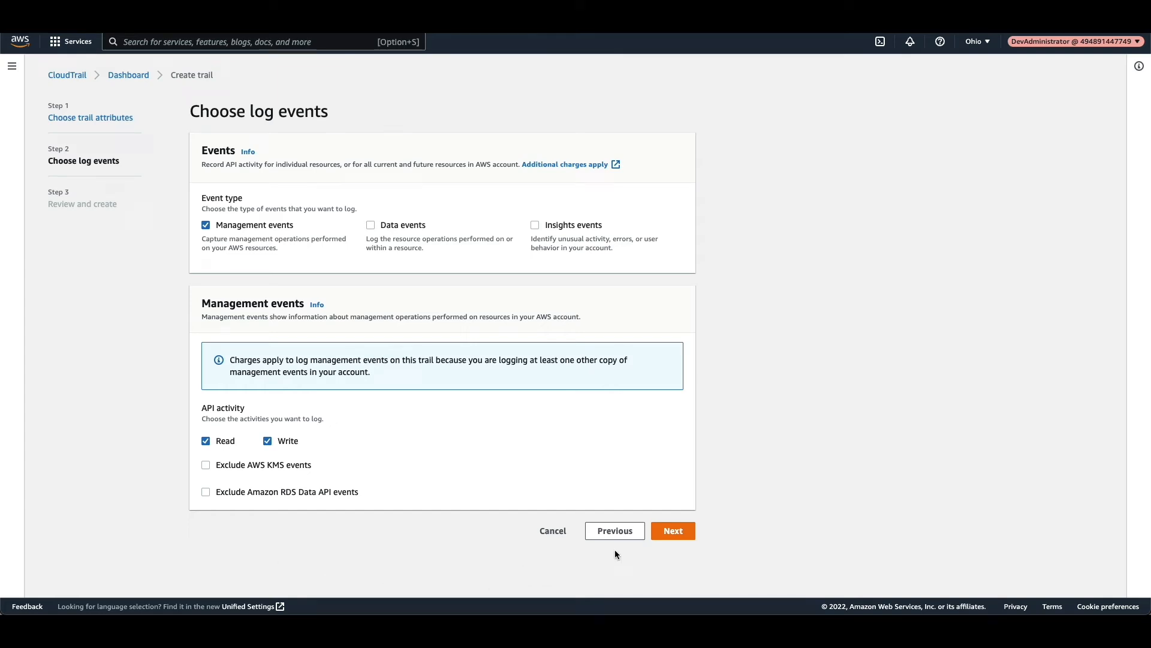
Accept the default management event settings, create the trail, and open the details of test-trail.
click(673, 530)
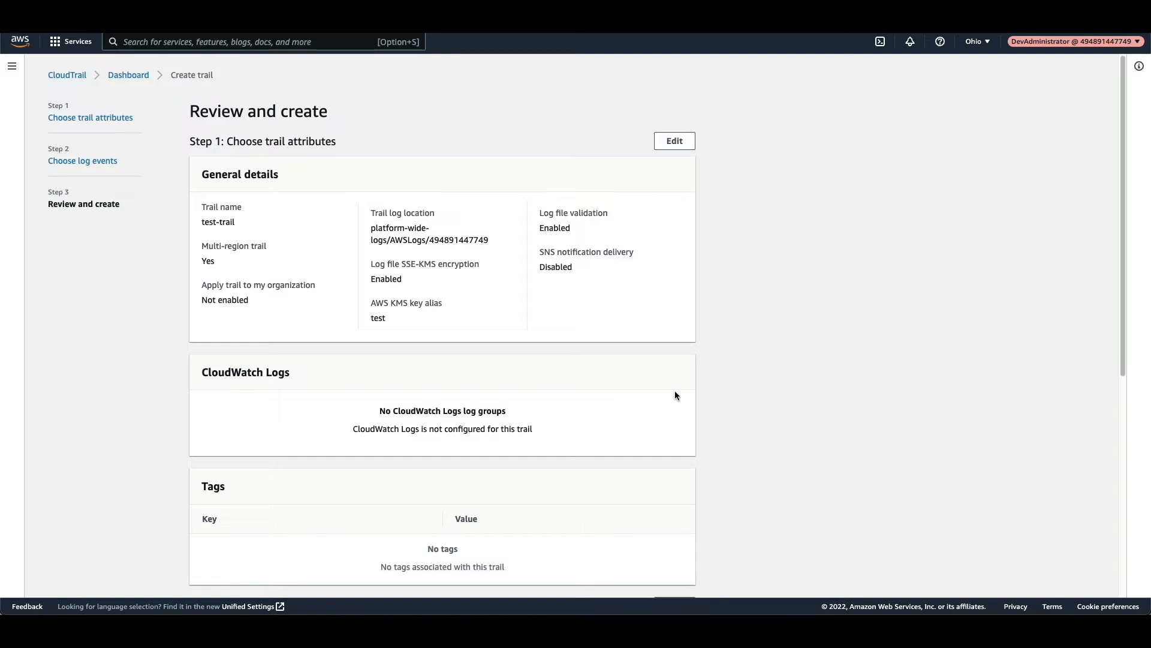
scroll(675, 391, down, 6)
click(663, 576)
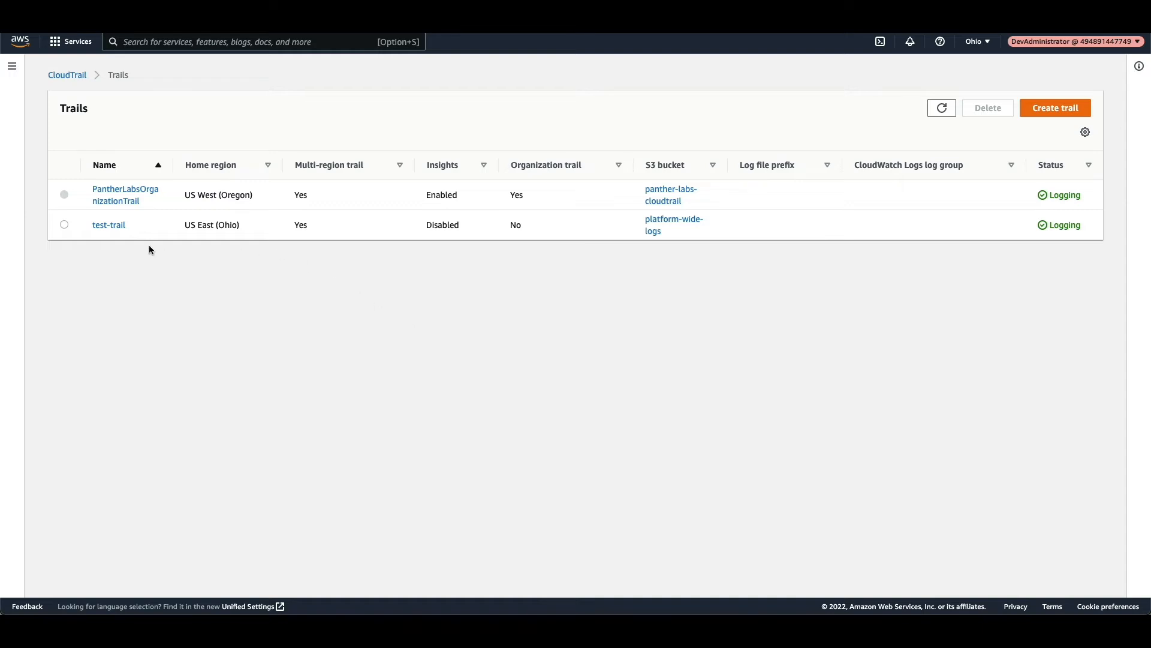
click(108, 226)
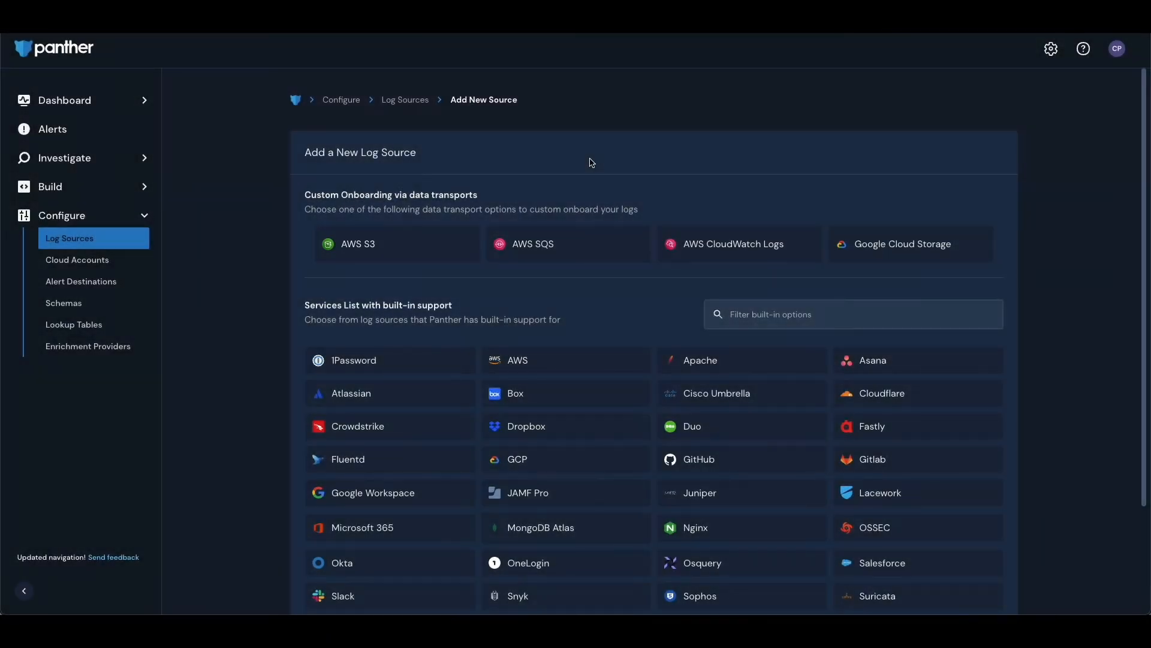
Switch to Panther, start a custom AWS S3 log source, and name it "aws account".
click(425, 255)
click(431, 377)
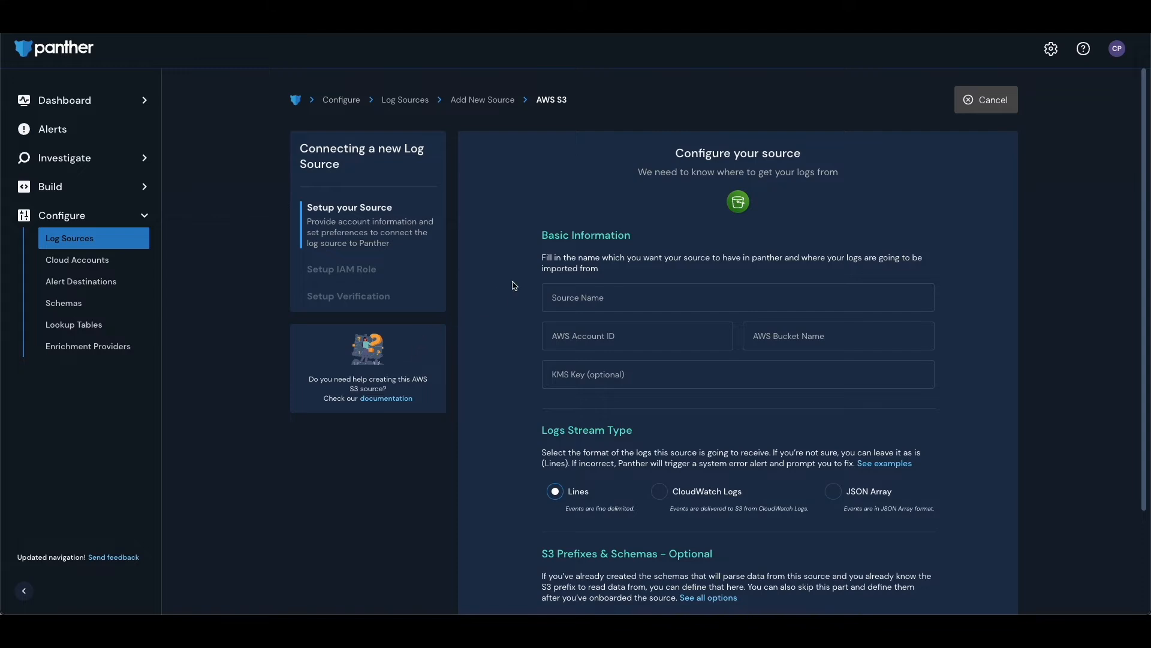
click(564, 297)
text(aws account)
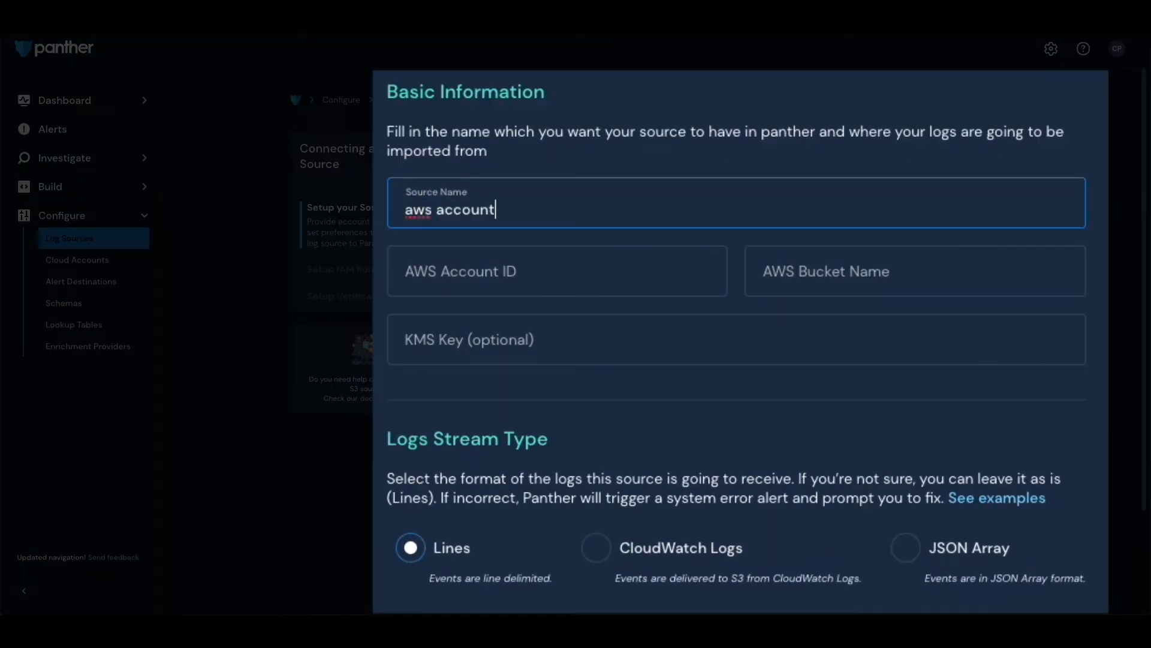
Fill in the source's AWS account ID, the bucket name platform-wide-logs, and the trail's KMS key ARN.
click(514, 270)
key(ctrl+v)
click(848, 286)
text(platform-wide-logs)
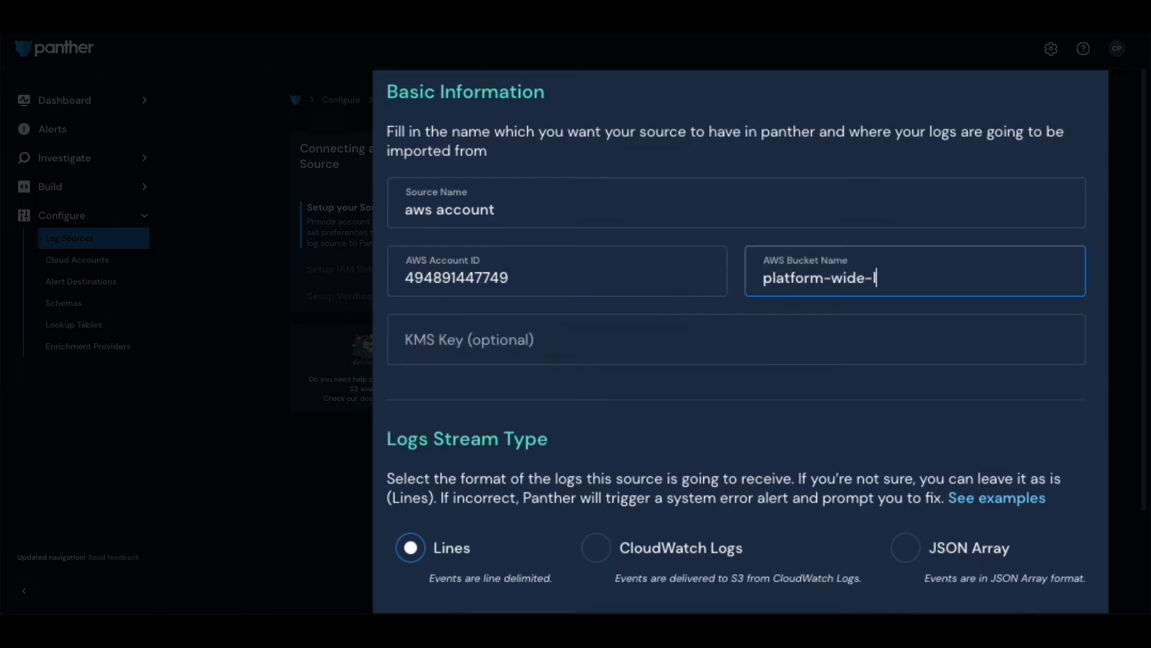
click(645, 343)
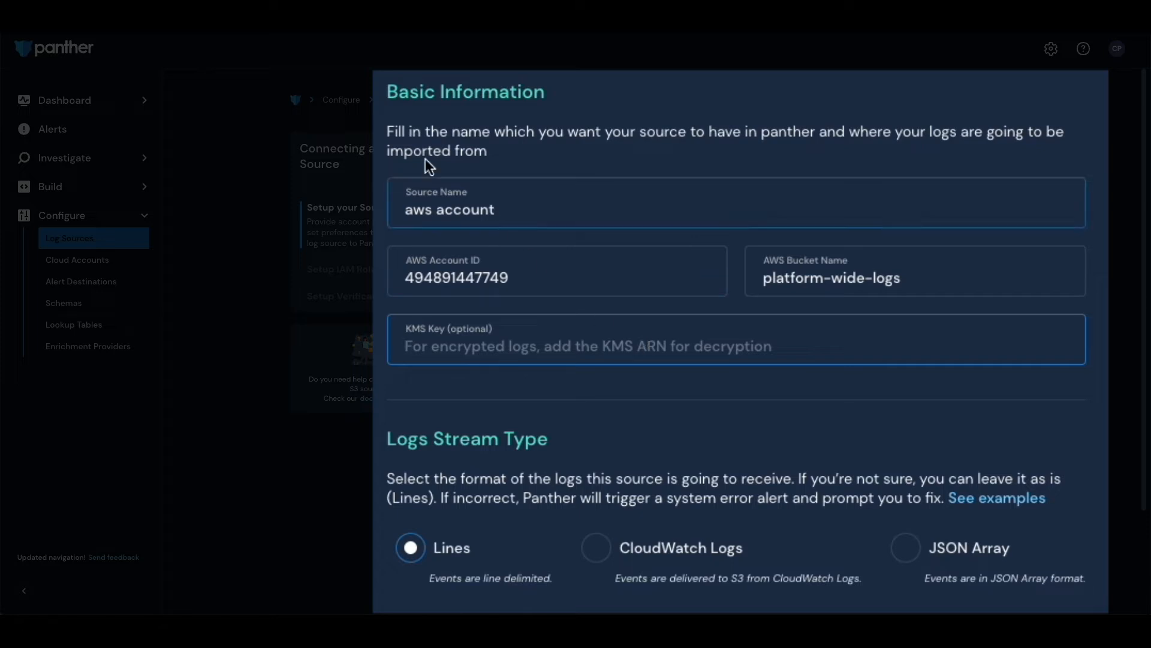
key(ctrl+v)
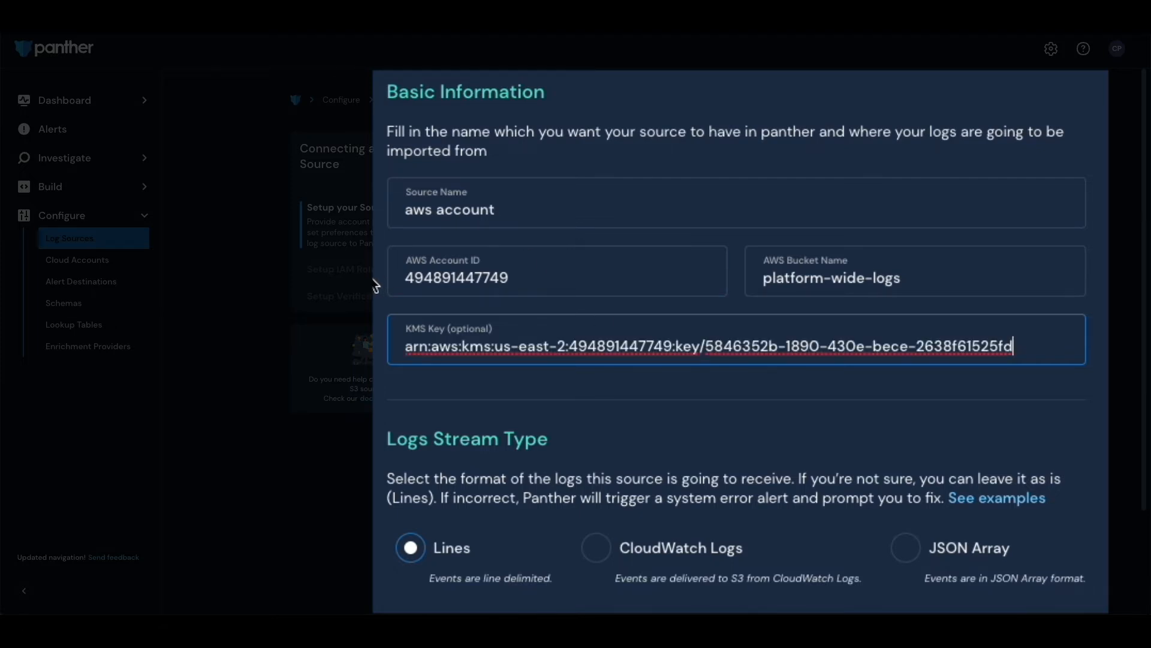
Choose to add prefixes and schemas now, assign the AWS.CloudTrail schema with a blank prefix, and continue the setup.
scroll(378, 280, down, 4)
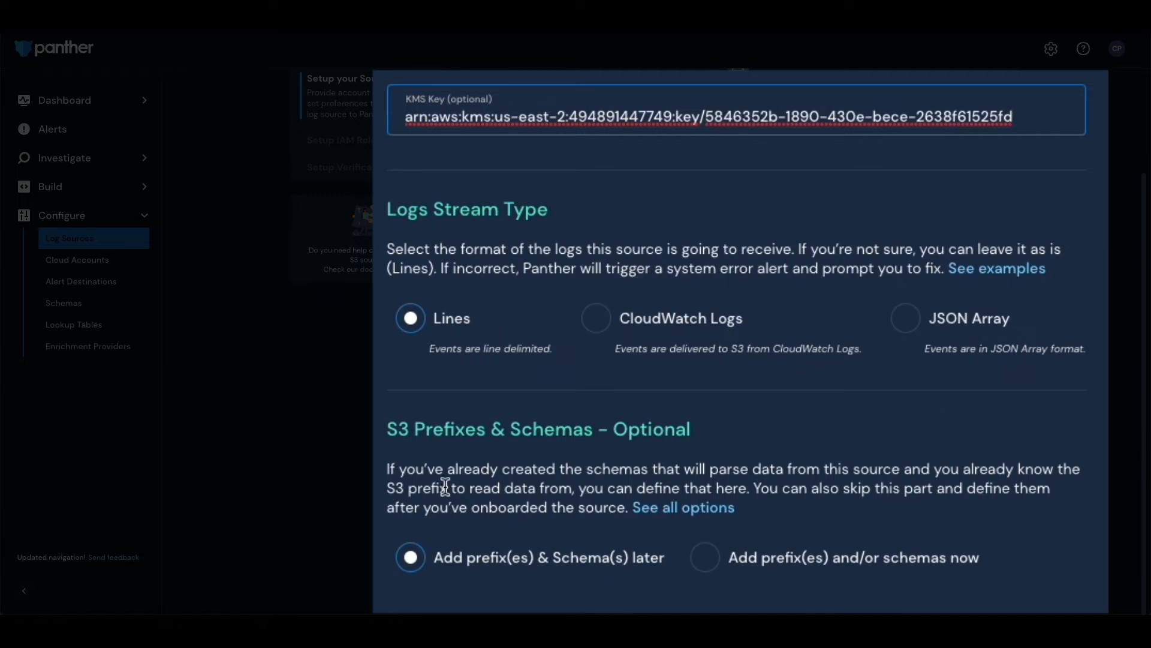
click(703, 557)
scroll(696, 552, down, 3)
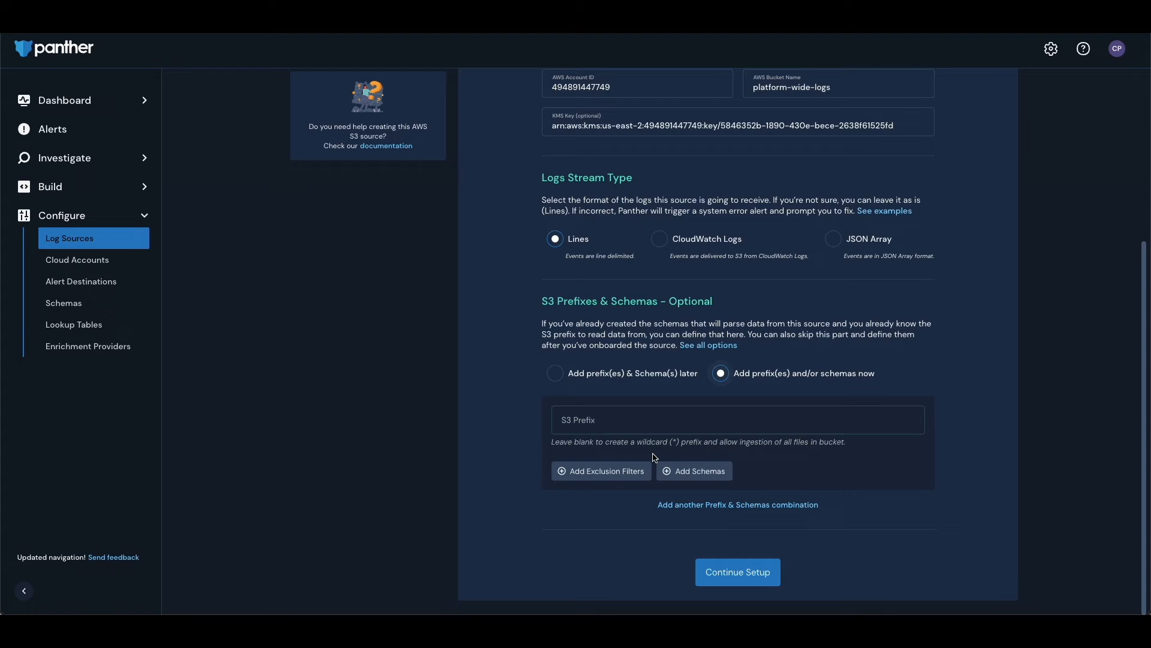
click(674, 472)
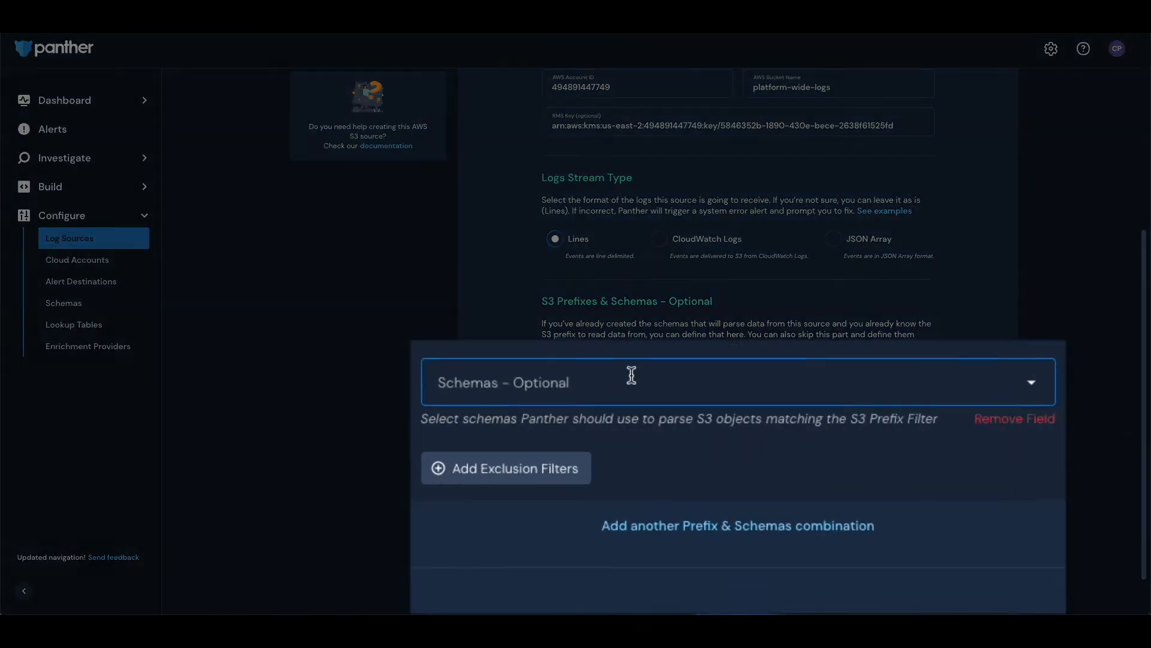
click(567, 329)
click(523, 502)
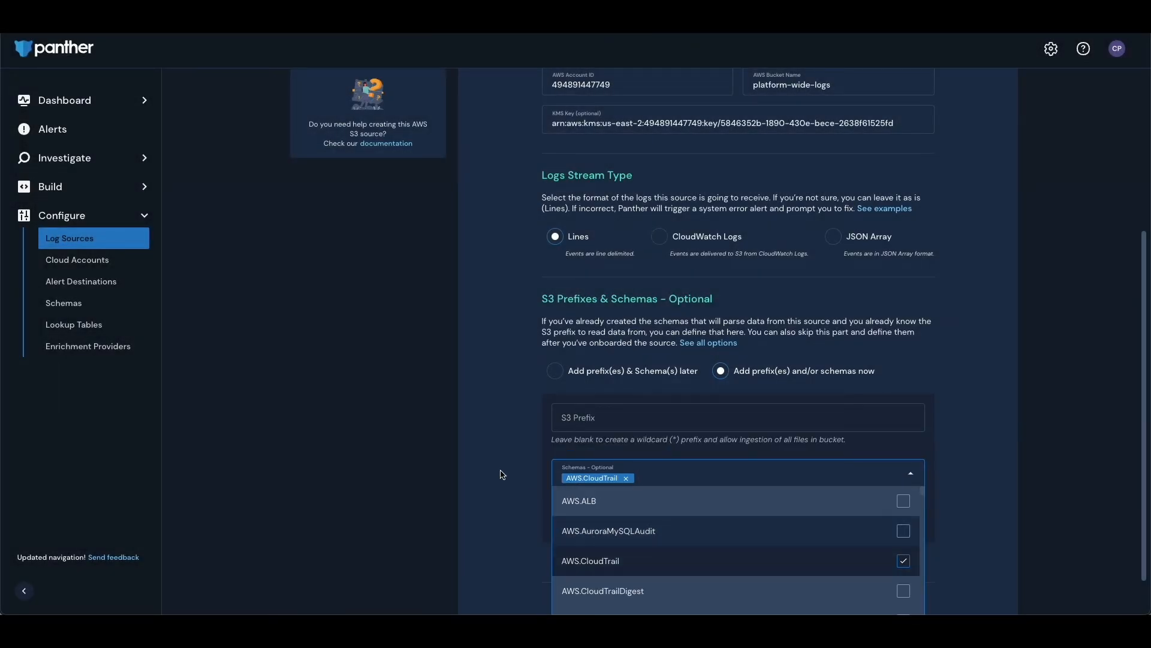
click(502, 474)
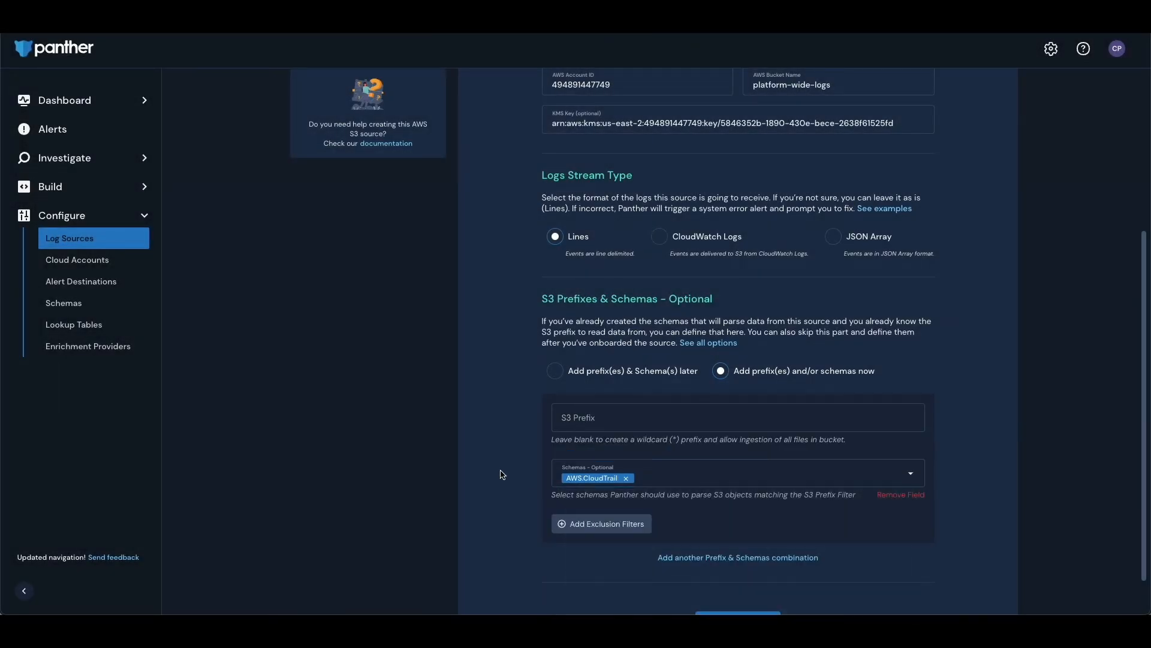
scroll(503, 474, down, 1)
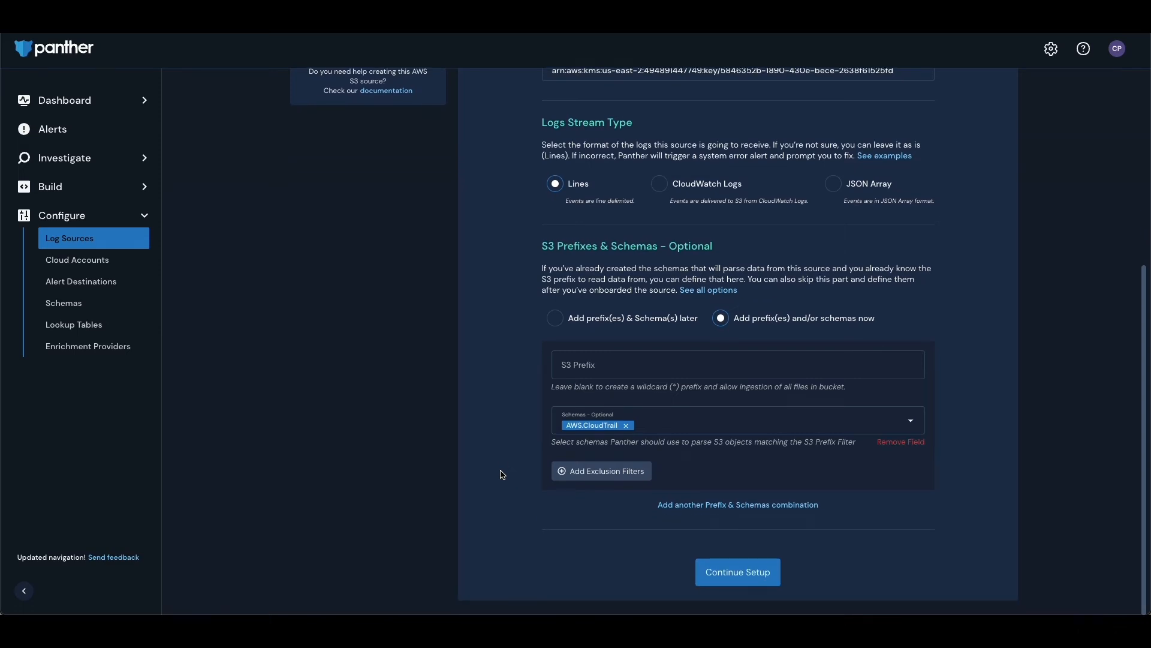
click(727, 572)
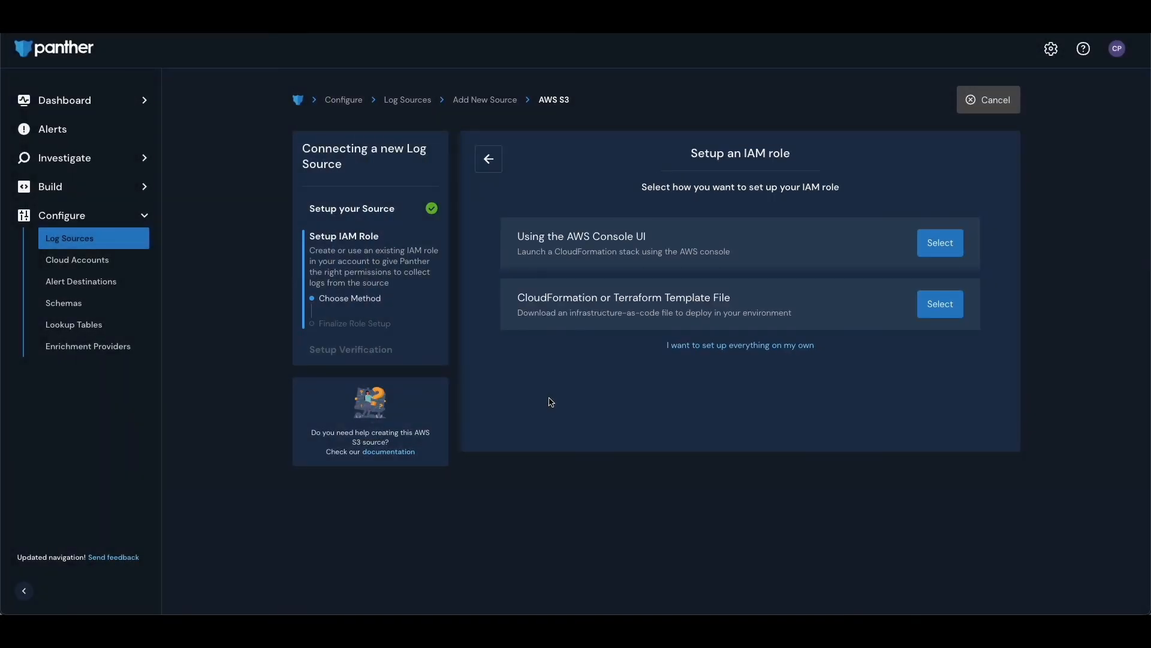
Set up the IAM role using the AWS Console UI, acknowledging IAM resource creation and creating the panther-logs-aws-account stack.
click(941, 242)
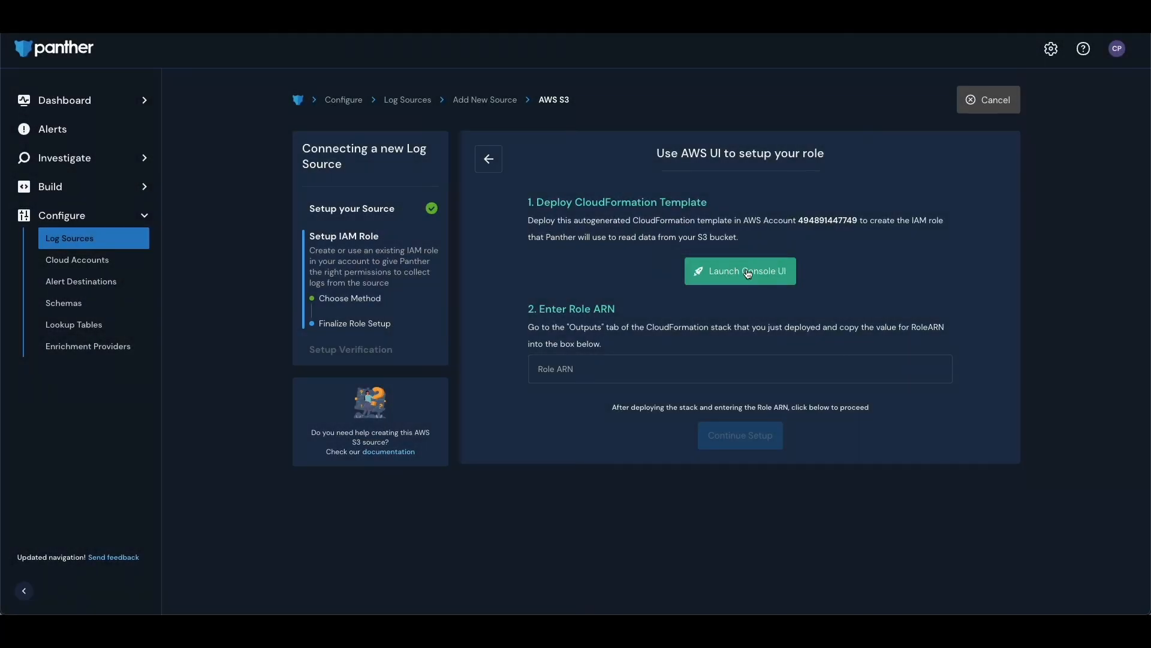
click(746, 272)
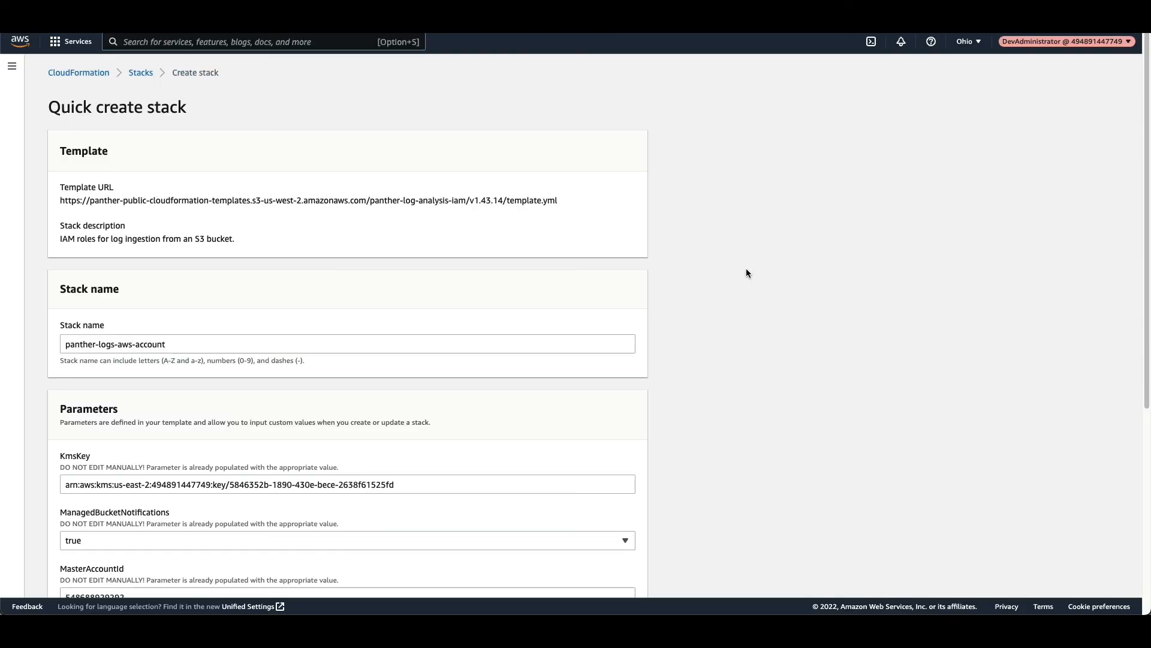
scroll(301, 257, down, 5)
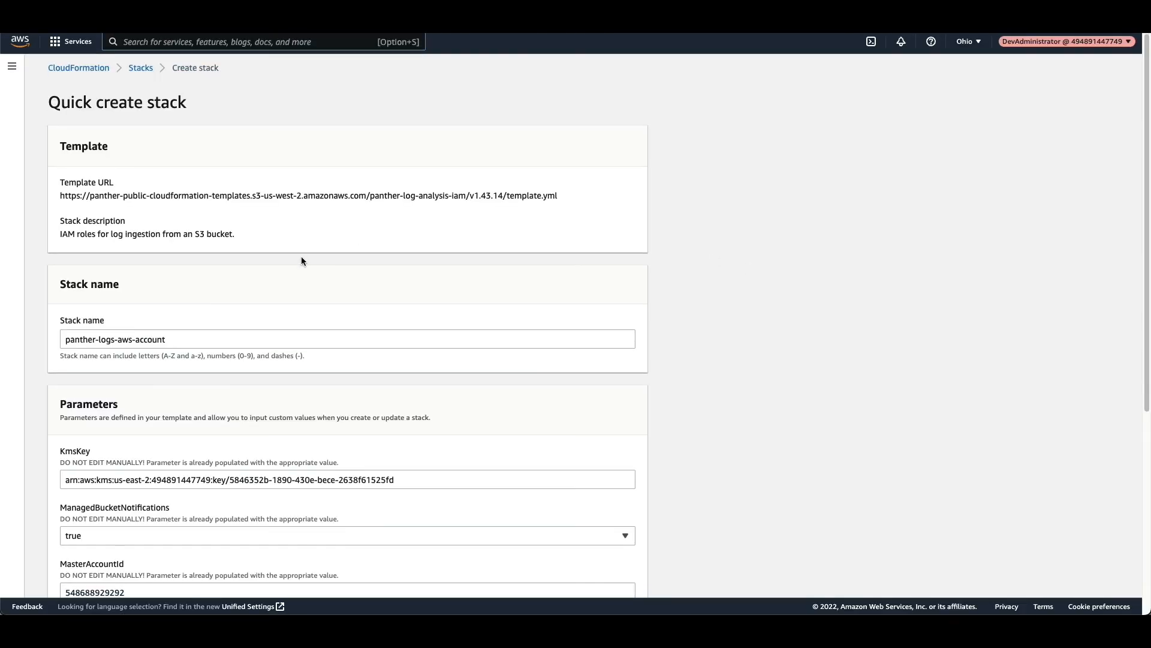
click(79, 546)
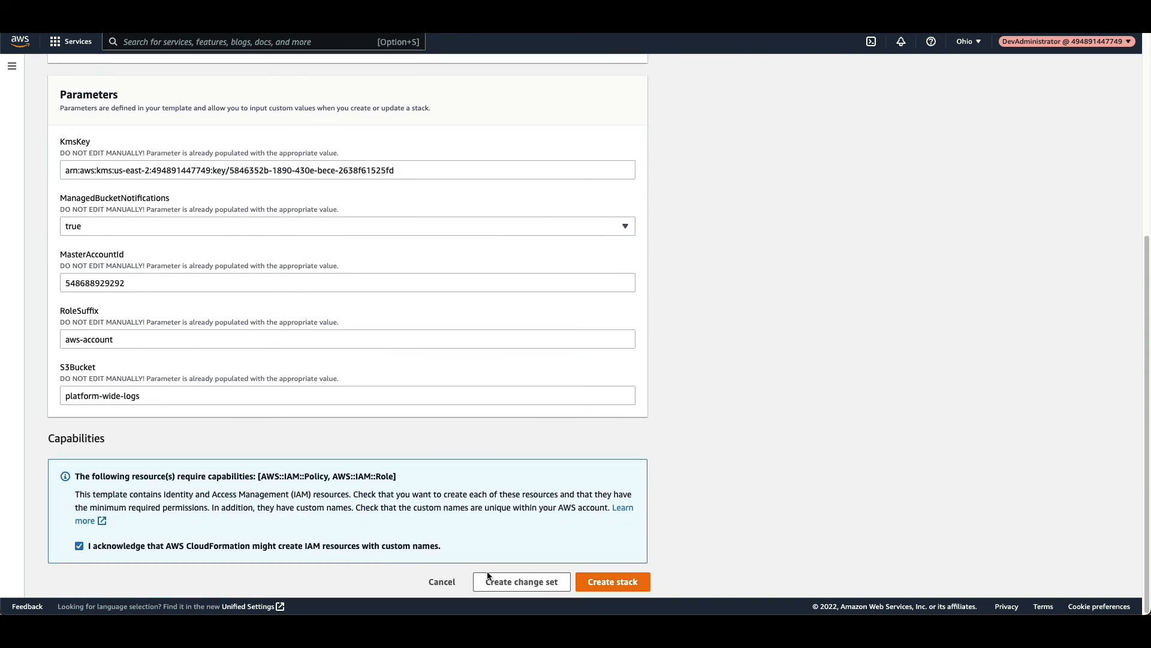
click(612, 583)
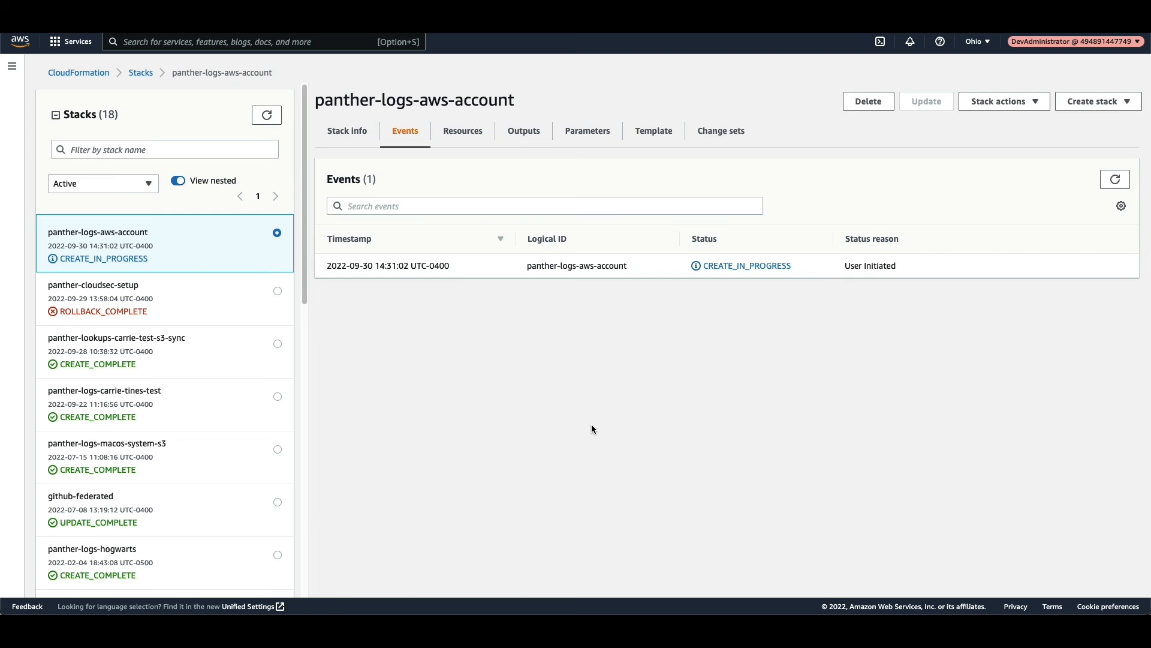
Refresh the stack's events and copy the RoleARN value from its outputs.
click(1114, 180)
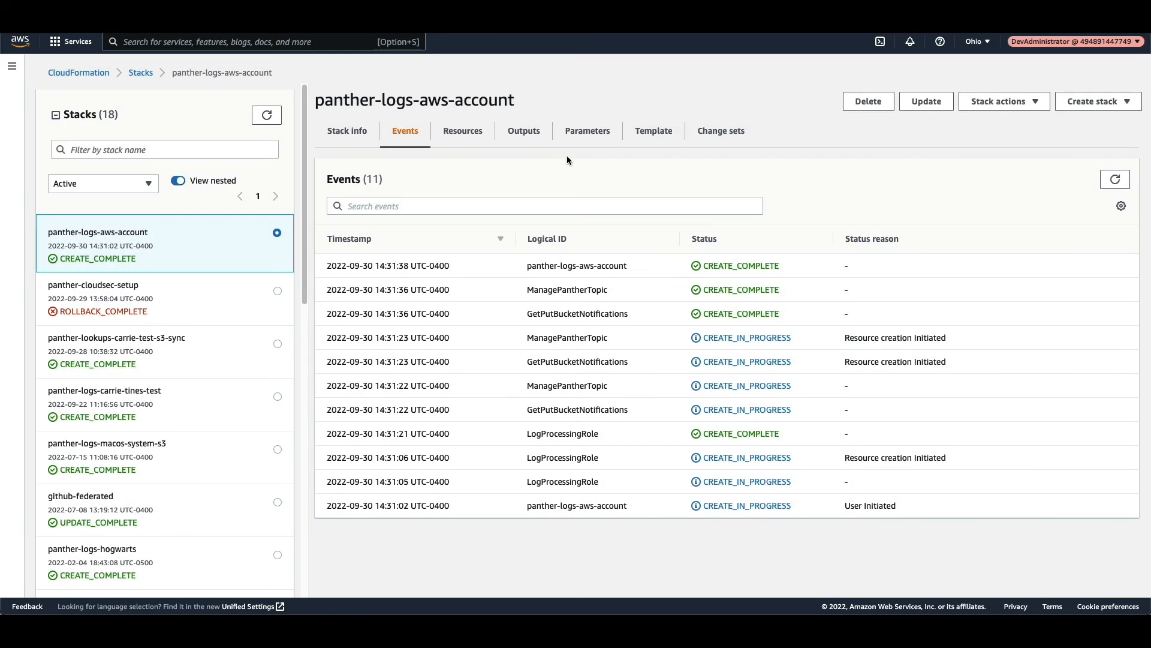
click(526, 133)
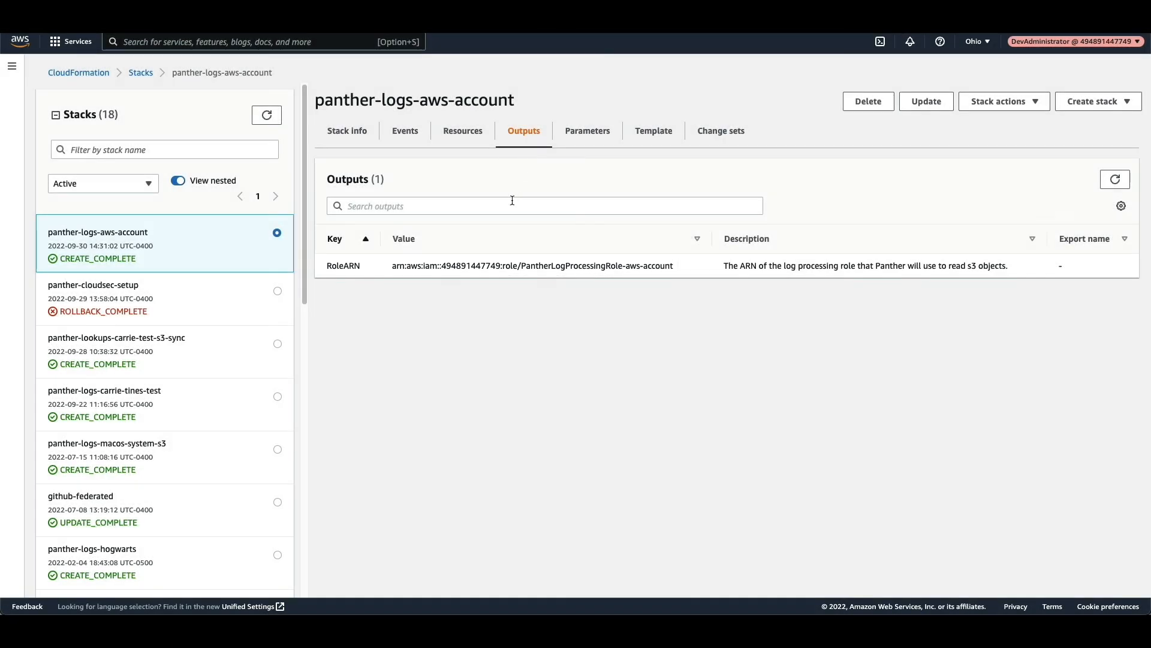
triple_click(492, 266)
key(ctrl+c)
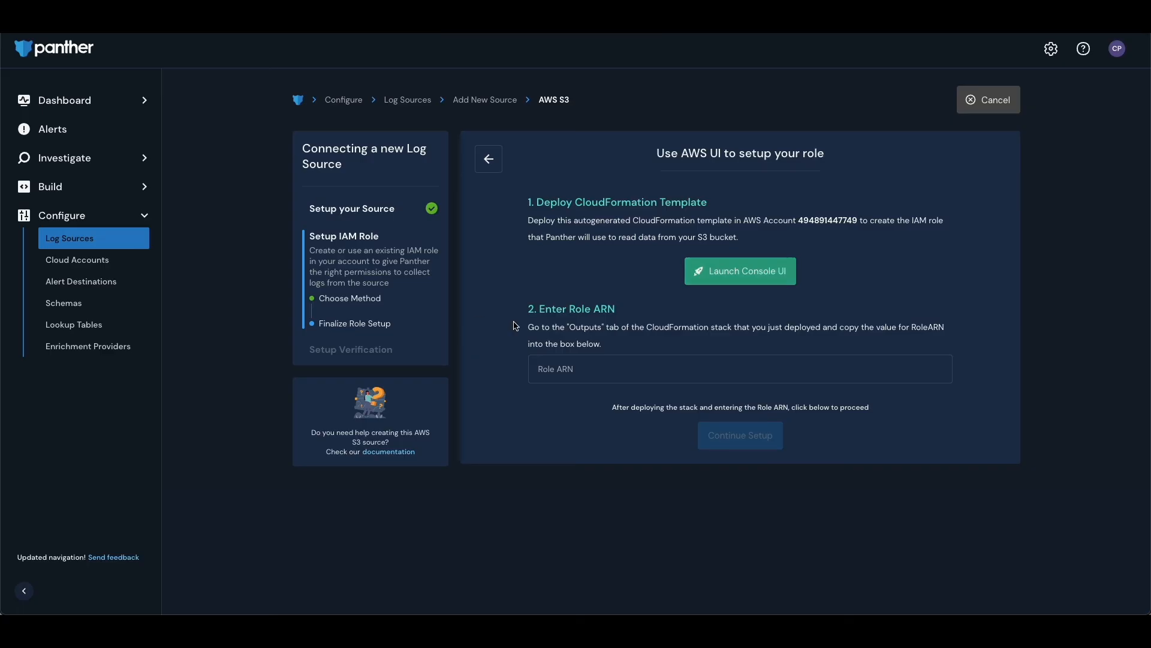
Switch back to Panther, paste the copied Role ARN, complete the setup, and view the new log source.
click(568, 362)
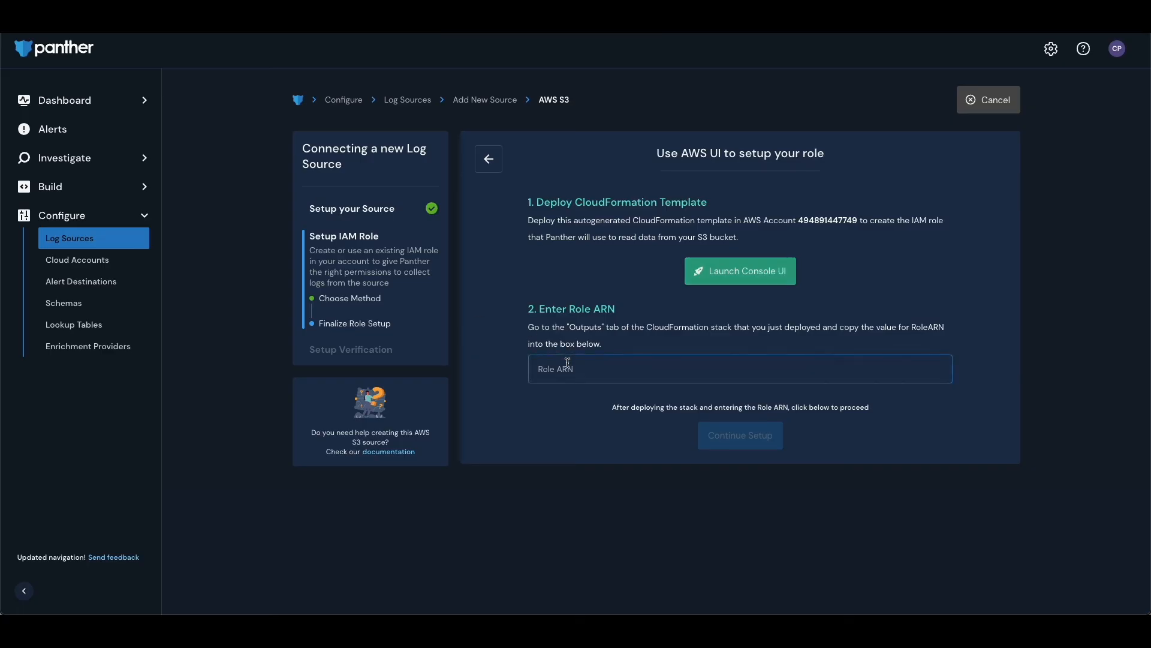
key(ctrl+v)
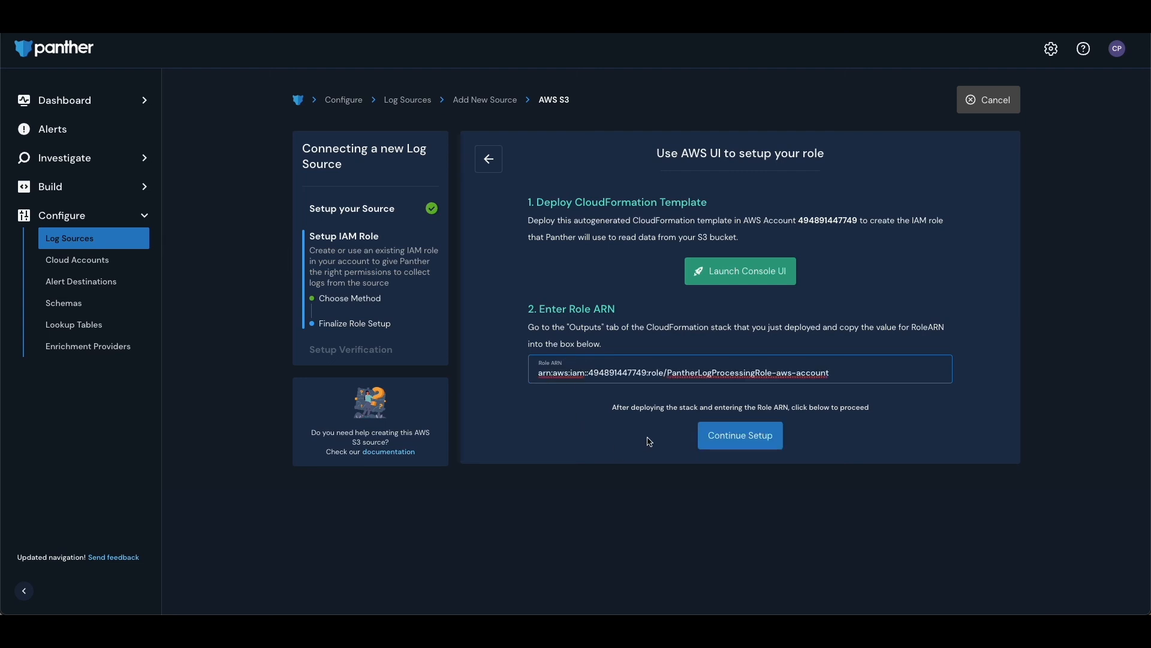
click(729, 439)
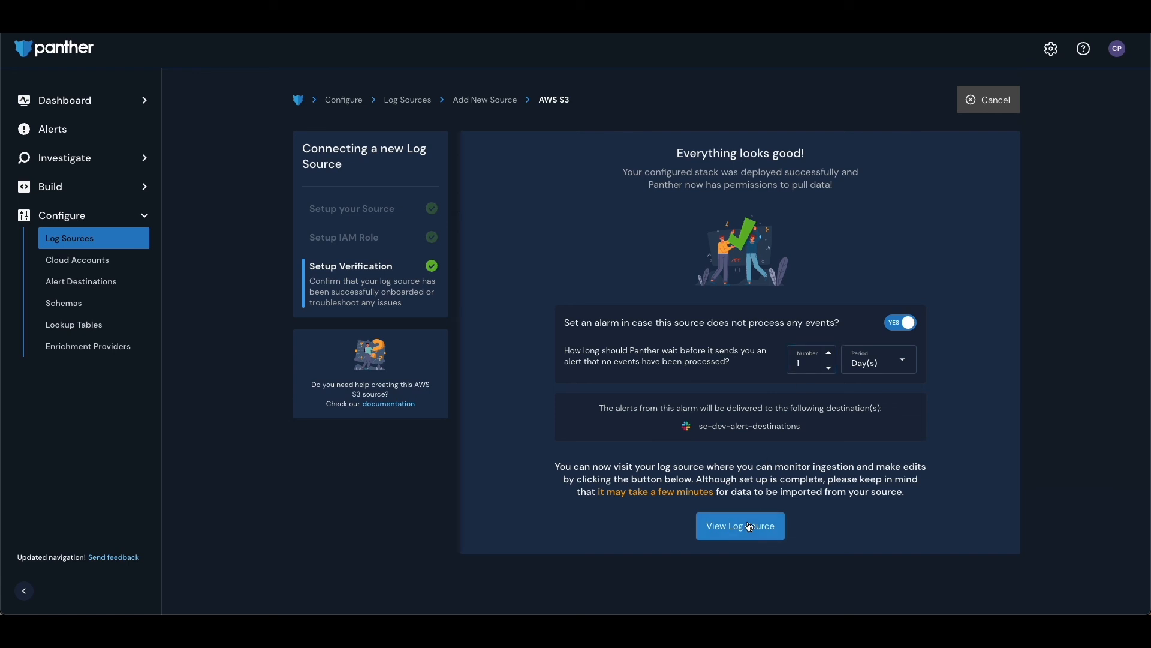
click(773, 532)
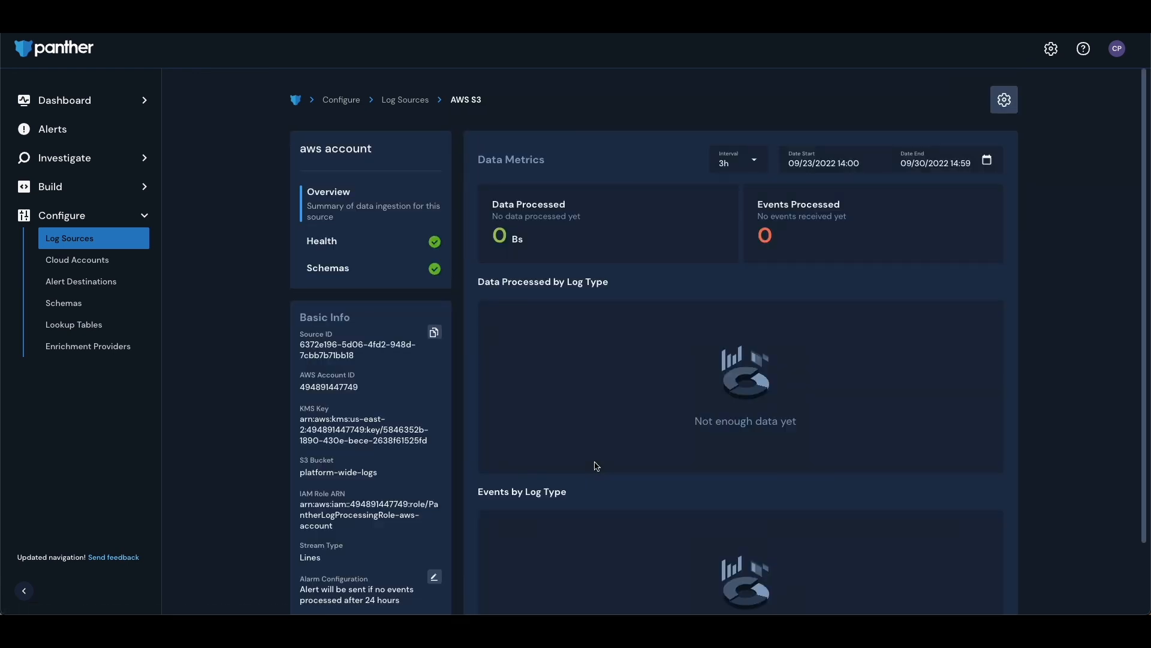